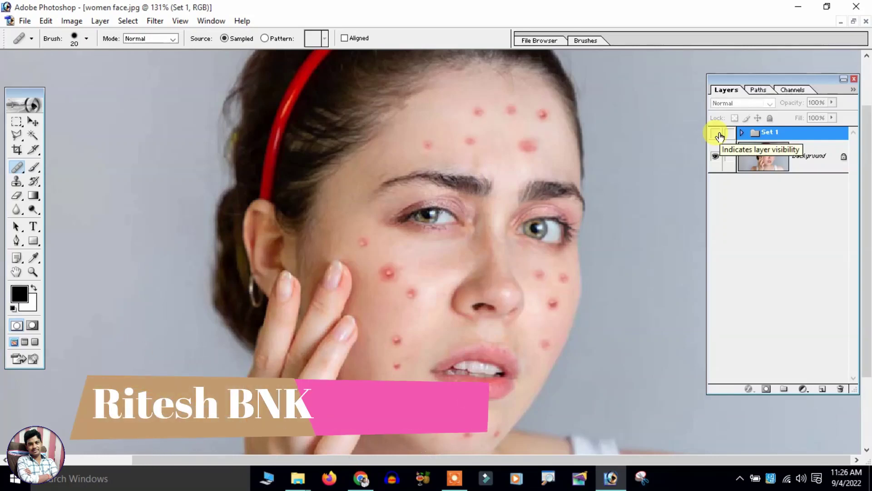
Toggle Set 1's visibility several times to compare the acne original with the retouched face
click(718, 132)
click(718, 133)
click(718, 132)
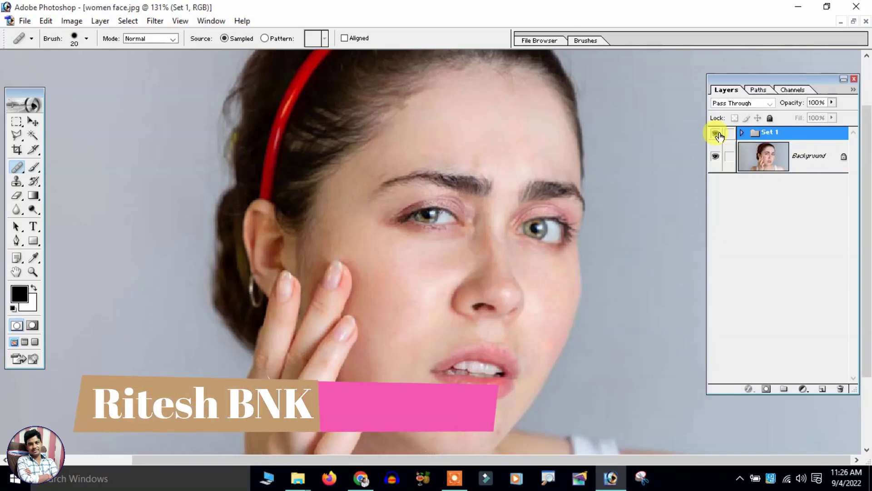
click(718, 133)
click(719, 133)
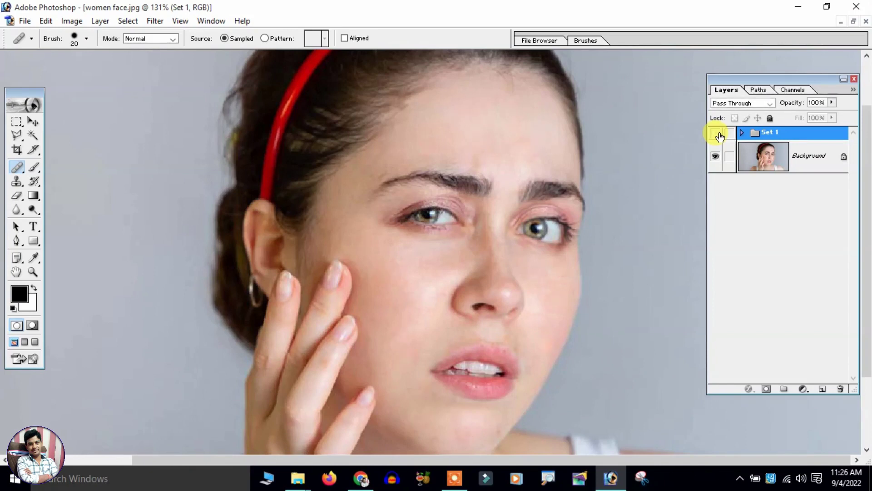
click(718, 133)
click(718, 132)
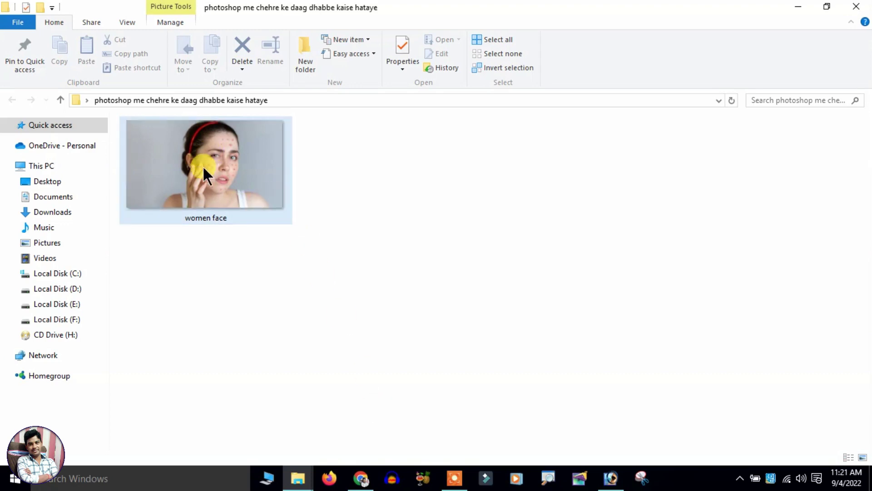
Drag the 'women face' photo from File Explorer into Photoshop to open it as women face.jpg
drag(192, 160, 614, 466)
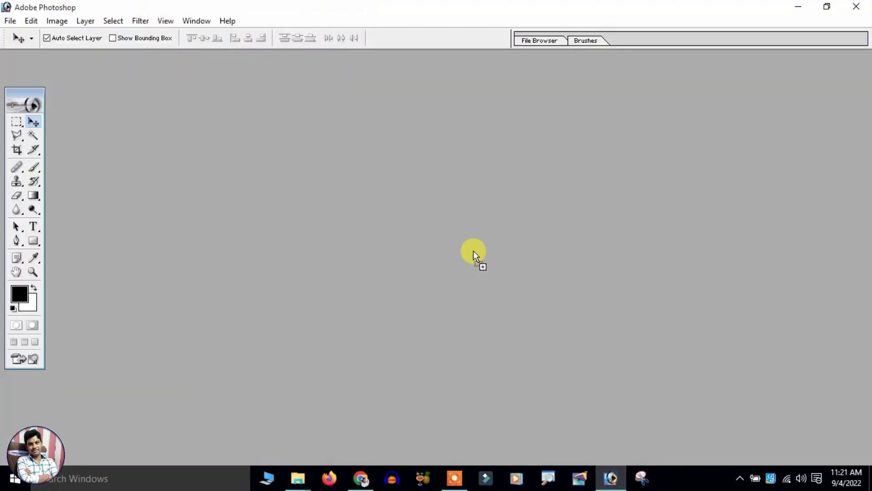
drag(614, 467, 474, 251)
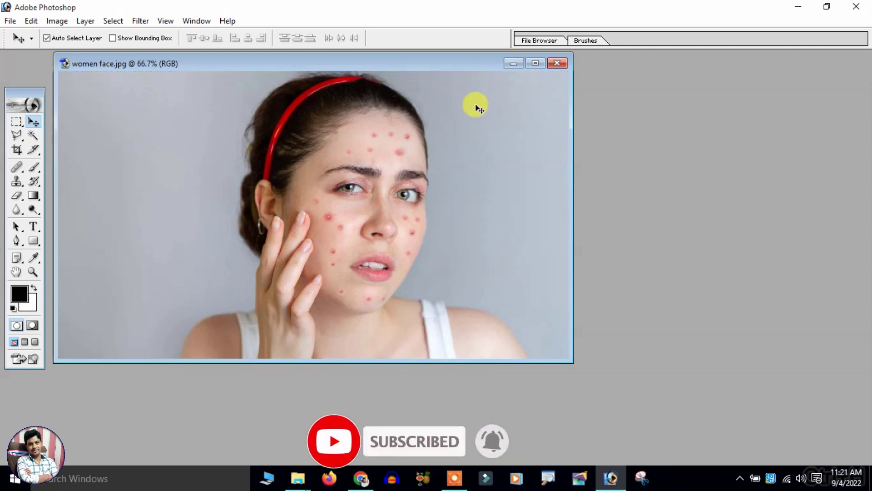
Show the Layers palette and set its layer thumbnails to the large size
click(205, 21)
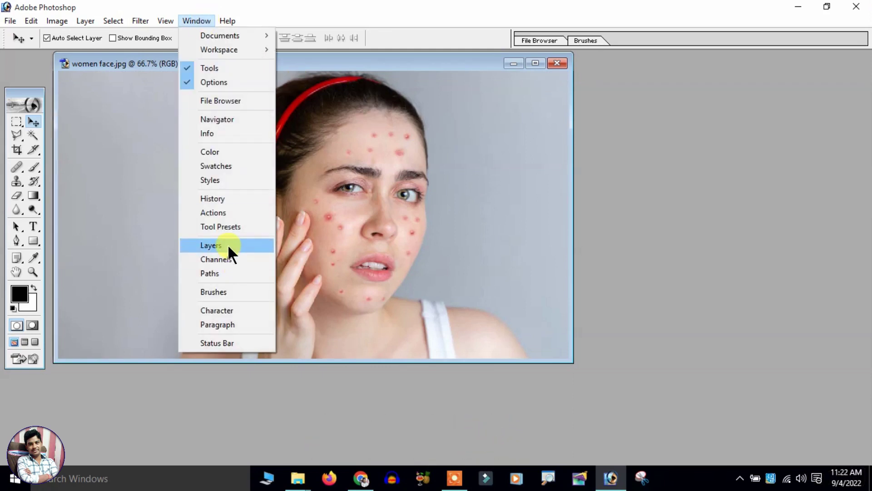
click(228, 245)
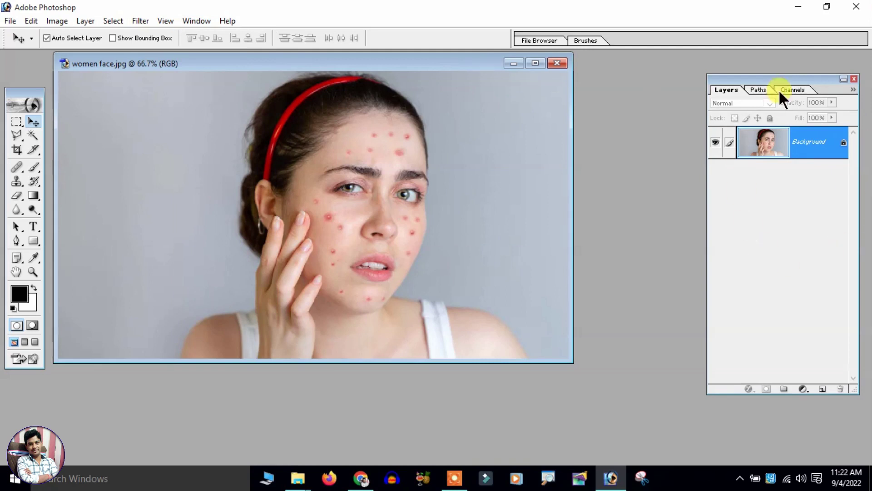
right_click(771, 185)
click(802, 234)
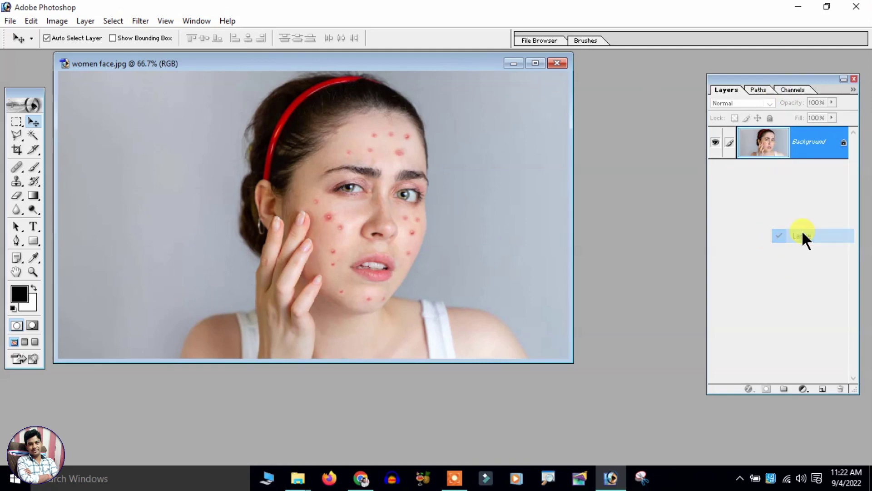
right_click(769, 196)
click(779, 200)
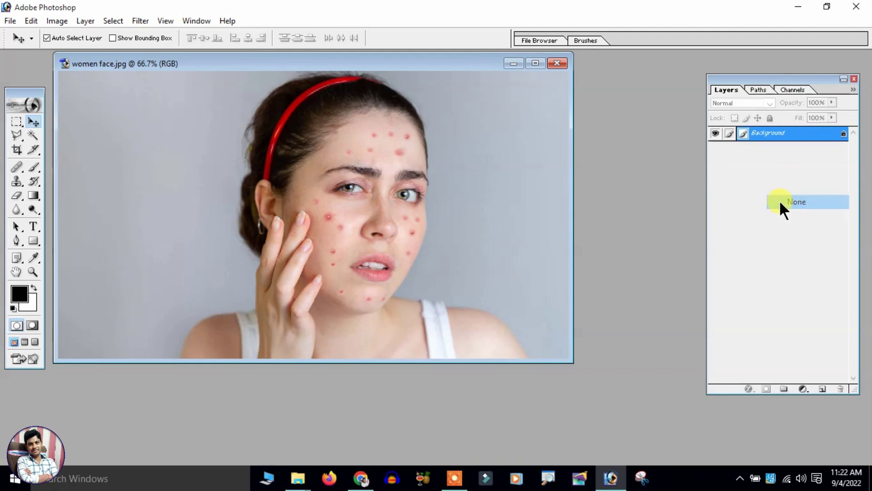
right_click(770, 175)
click(786, 199)
right_click(745, 180)
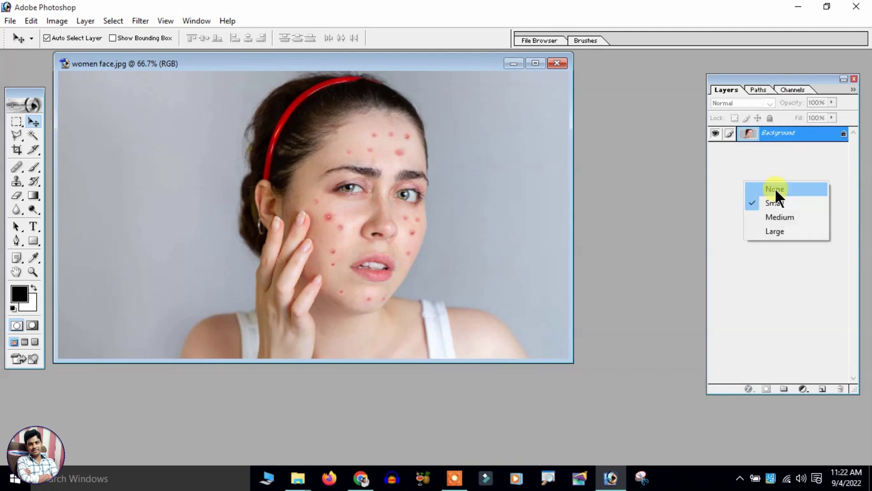
click(792, 231)
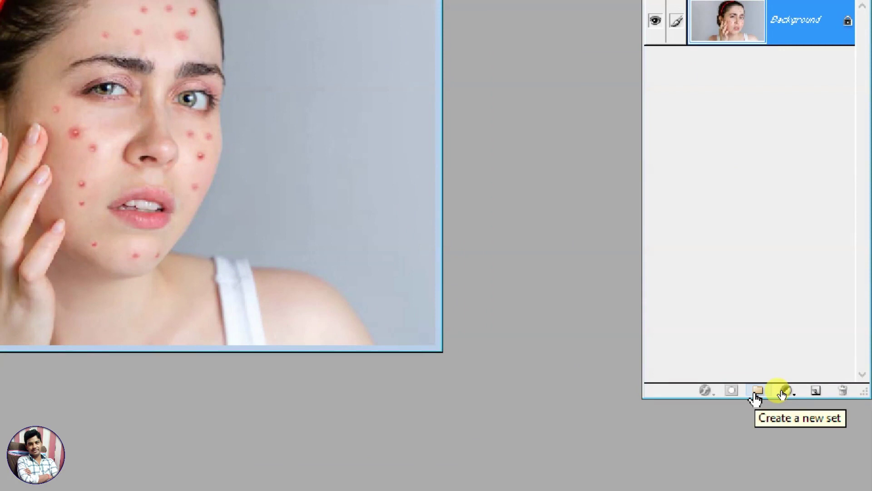
Create a new layer set, Set 1, and duplicate the Background layer
click(755, 394)
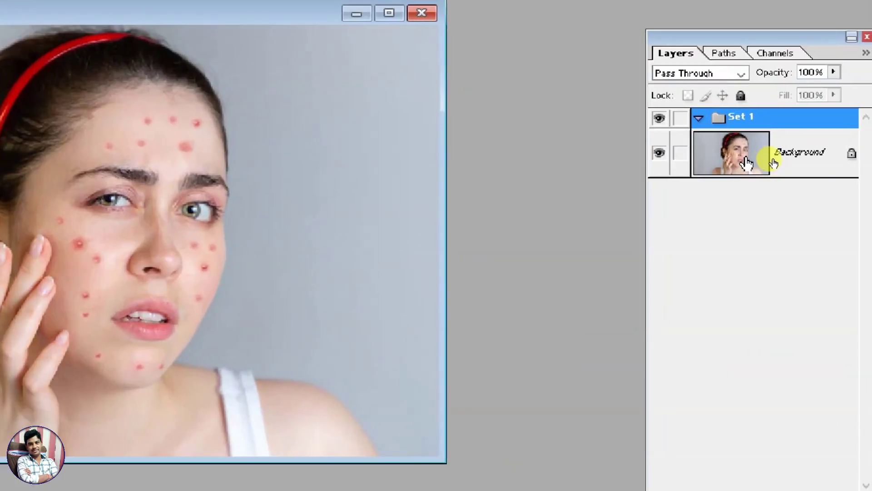
click(770, 157)
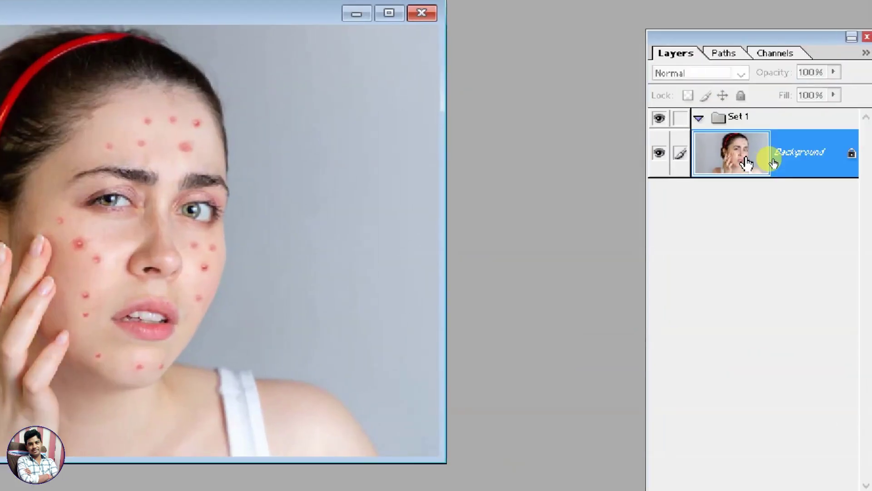
drag(789, 156, 824, 389)
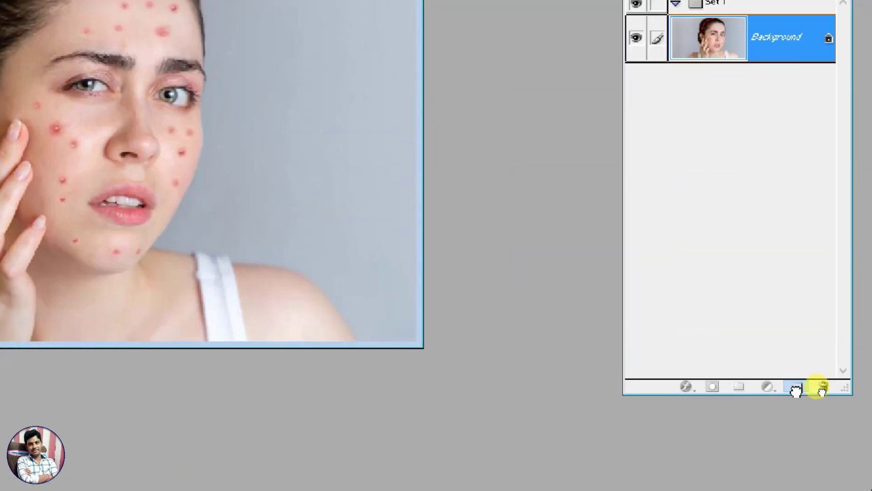
drag(823, 388, 822, 388)
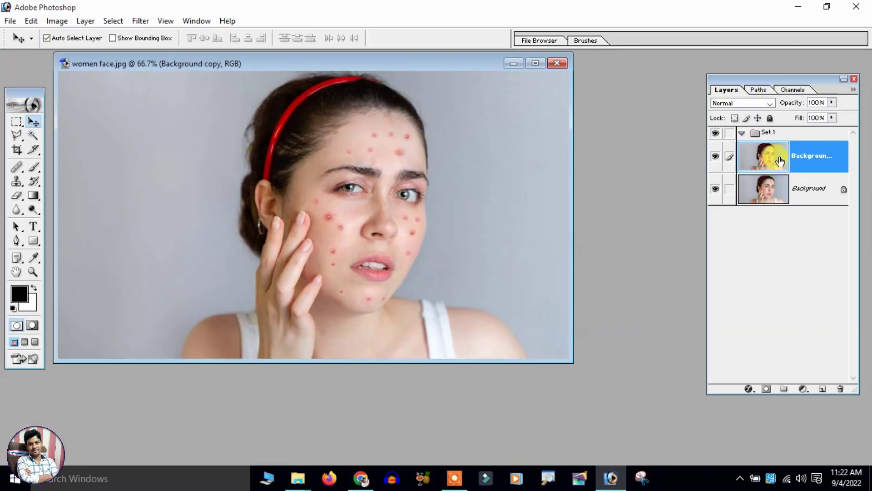
Move Background copy into Set 1, hide the original Background, and select the copy
click(714, 189)
drag(748, 154, 752, 135)
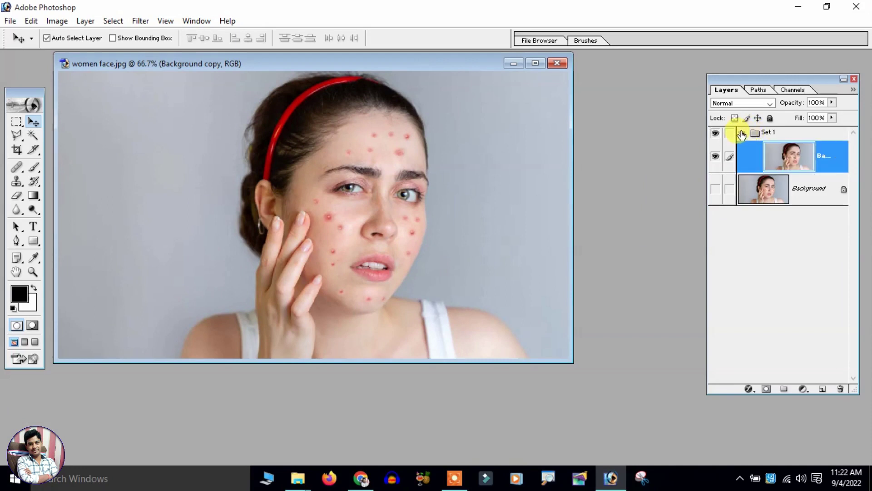
click(742, 133)
click(742, 133)
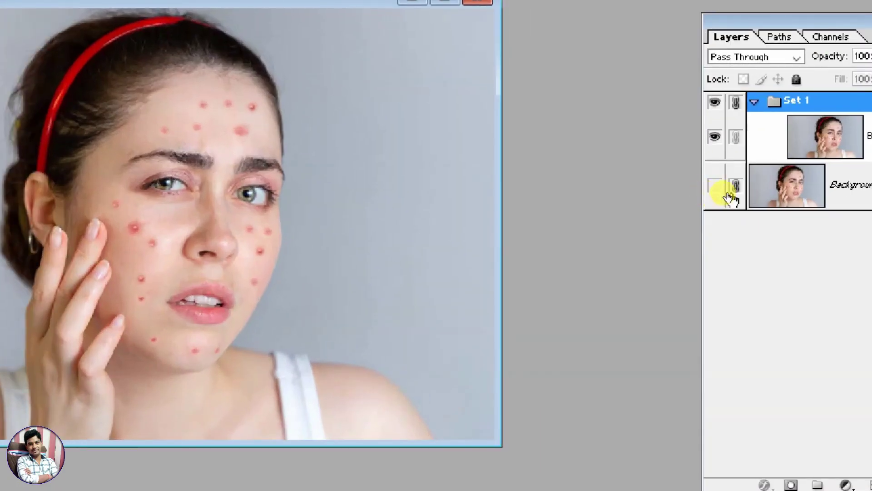
click(716, 186)
click(715, 186)
click(790, 154)
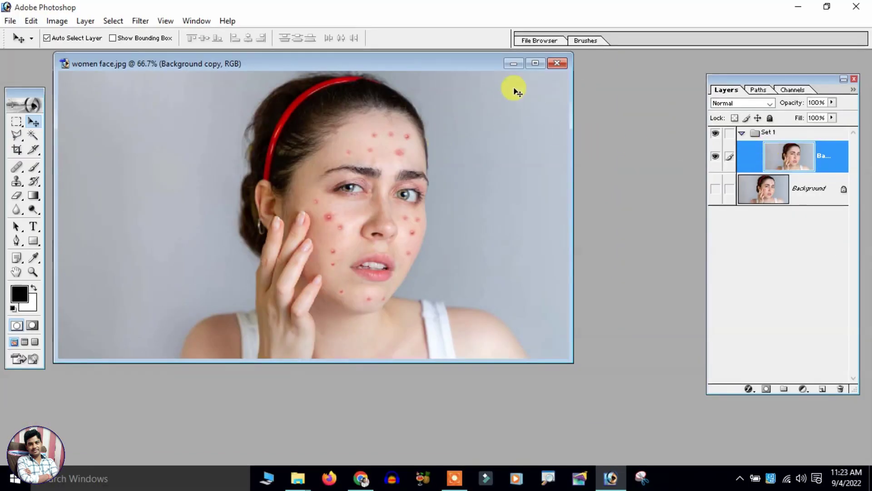
Maximize the document window, fit the photo on screen, and select the Healing Brush
click(535, 62)
key(ctrl+0)
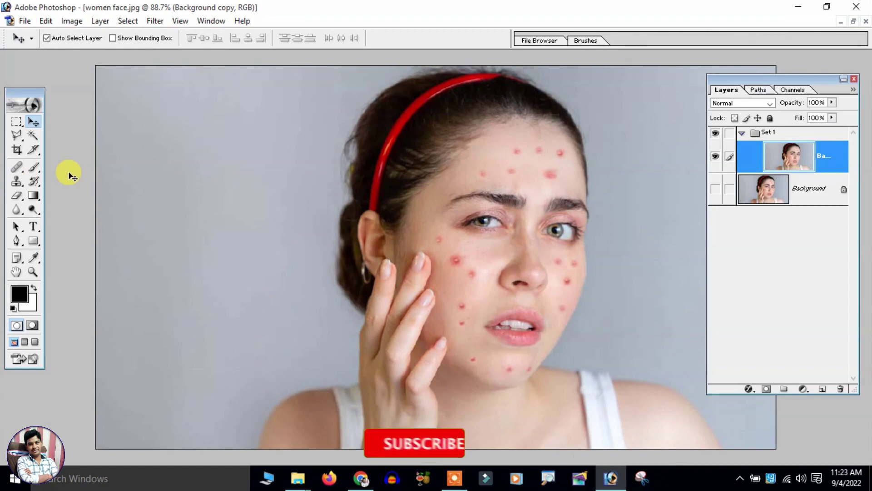
click(11, 166)
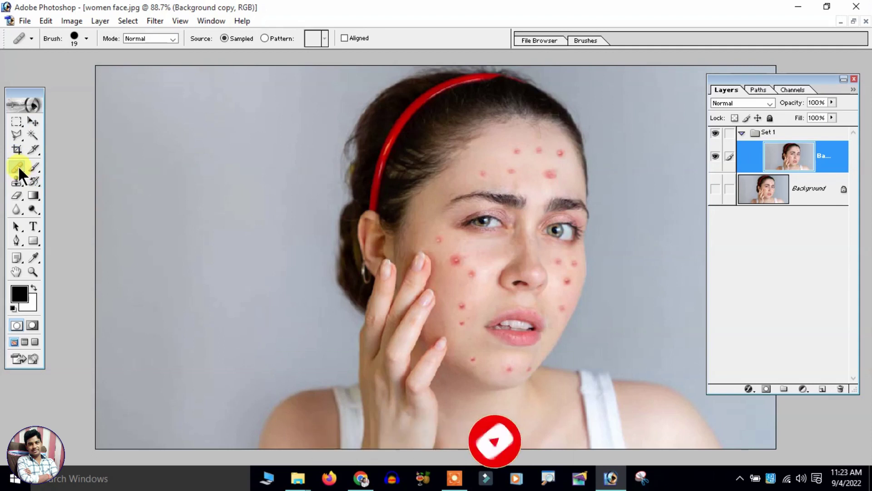
Set the Healing Brush to 19 px diameter and 67% hardness with adjusted spacing
click(86, 38)
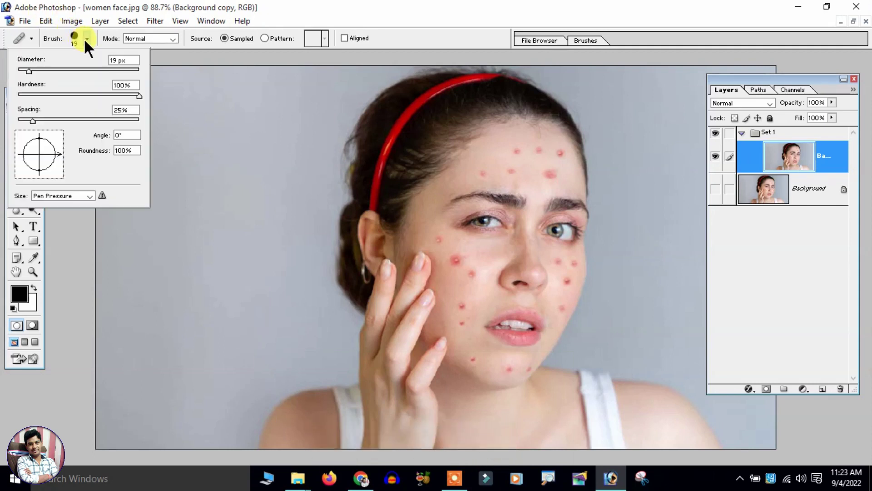
click(49, 96)
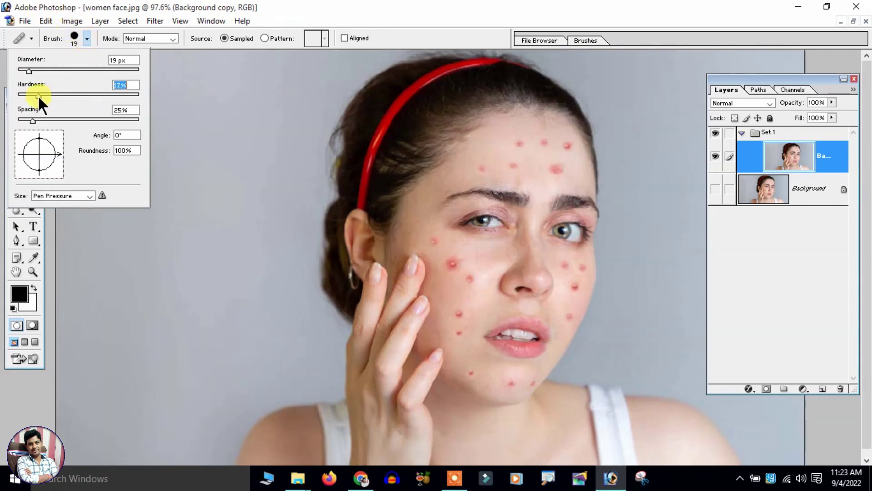
click(67, 120)
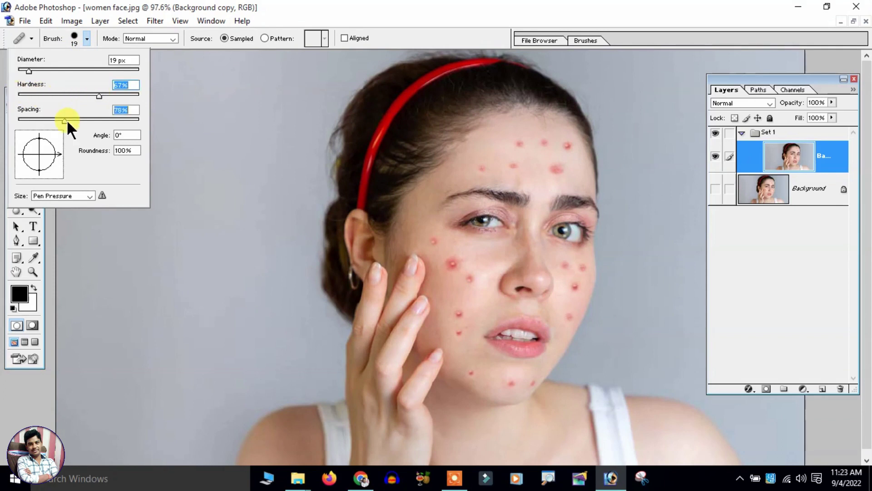
drag(139, 120, 89, 122)
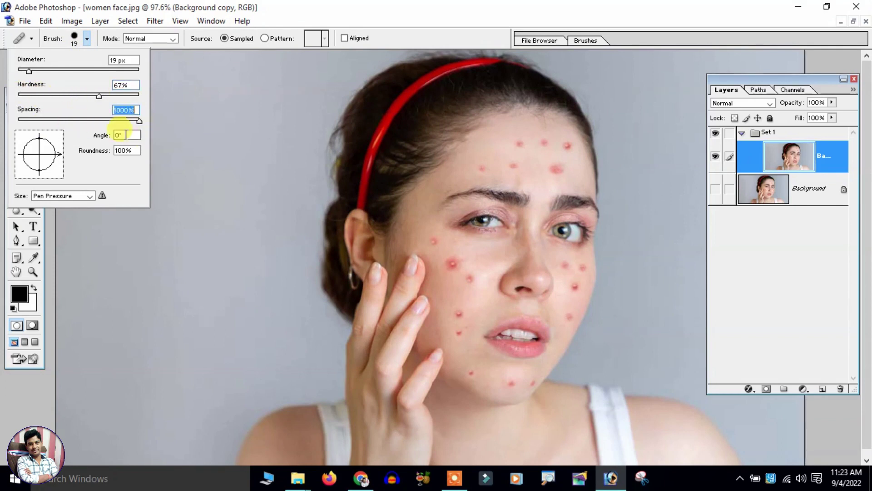
click(247, 113)
Zoom into the forehead, sample clean skin, and trial-heal two pimples, then undo them
click(423, 187)
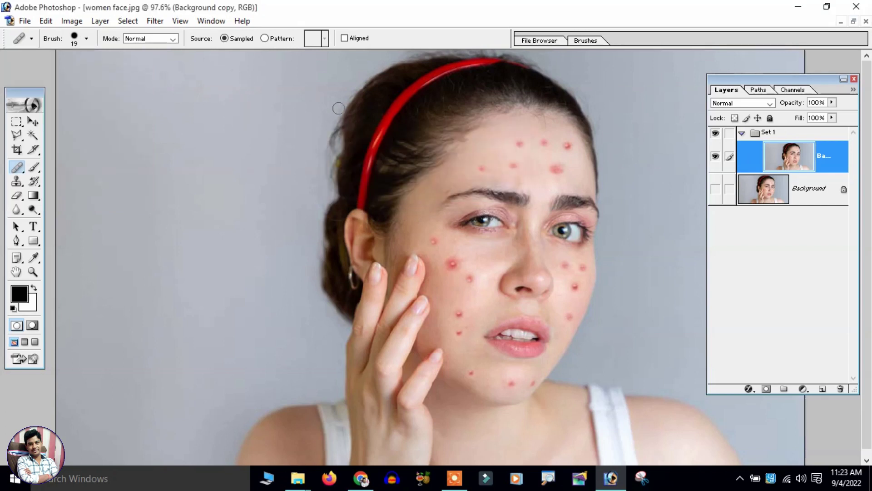
ctrl+click(485, 151)
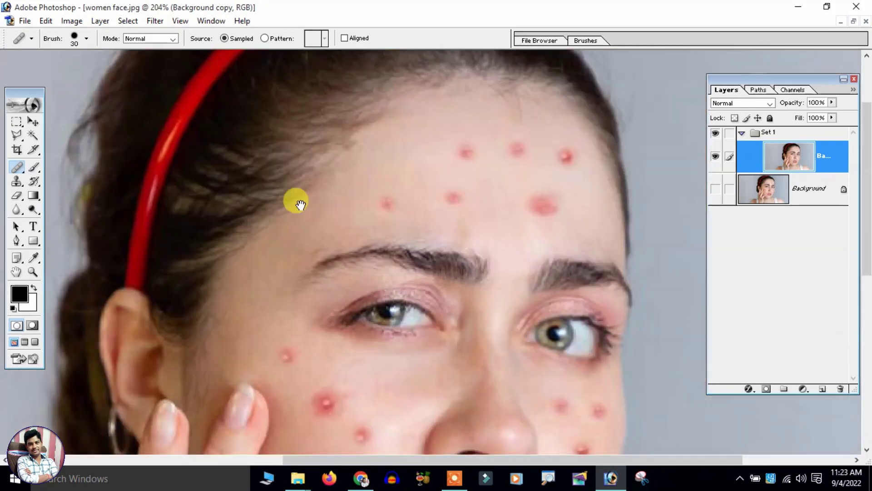
alt+click(408, 173)
click(431, 157)
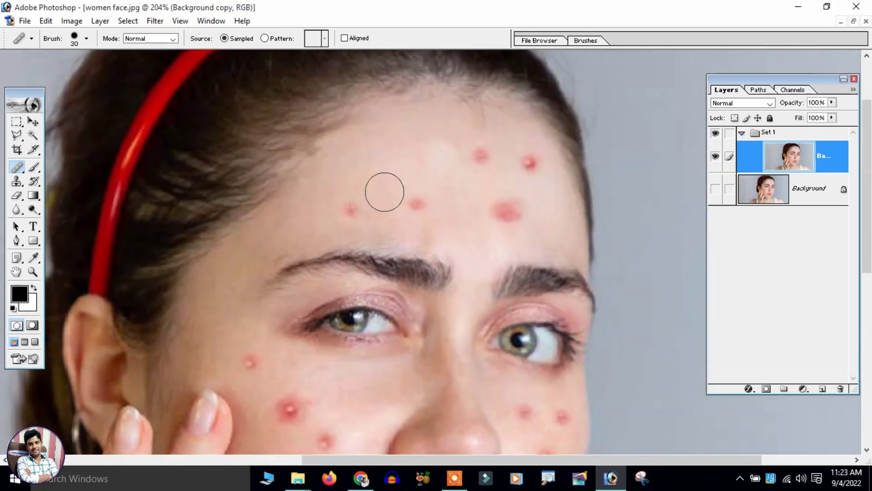
click(356, 206)
key(ctrl+alt+z)
key(ctrl+alt+z)
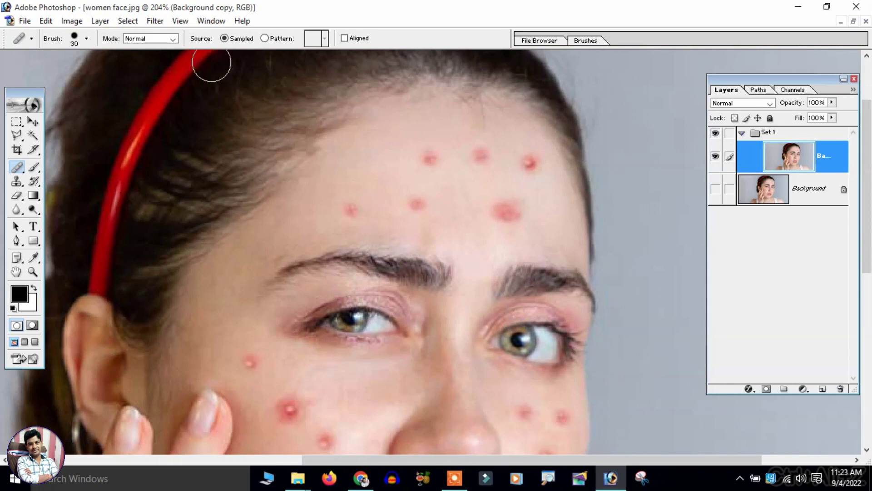
Set the Healing Brush to 9 px diameter and 59% hardness, adjust spacing, and undo the last heal
click(86, 38)
drag(29, 71, 85, 71)
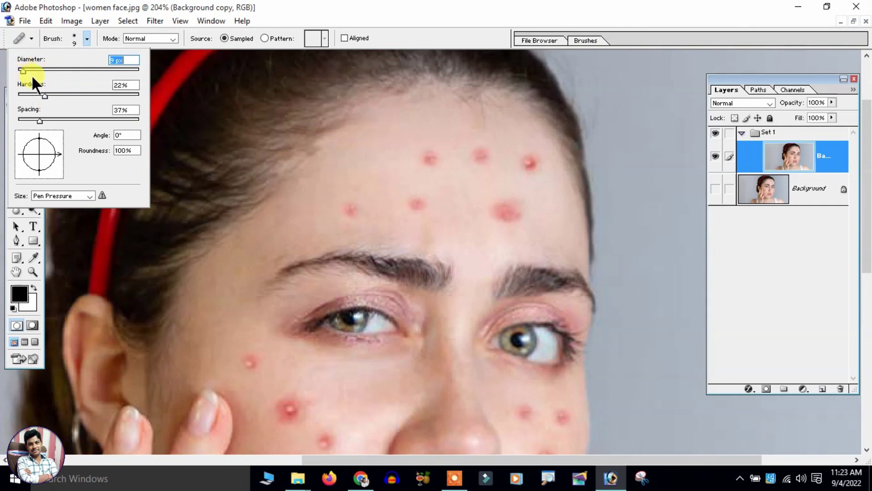
drag(44, 93, 89, 106)
click(424, 160)
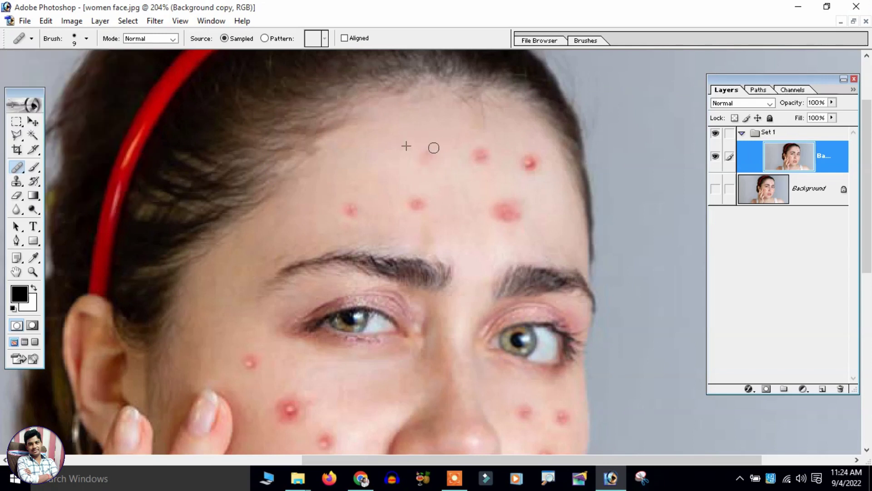
click(87, 39)
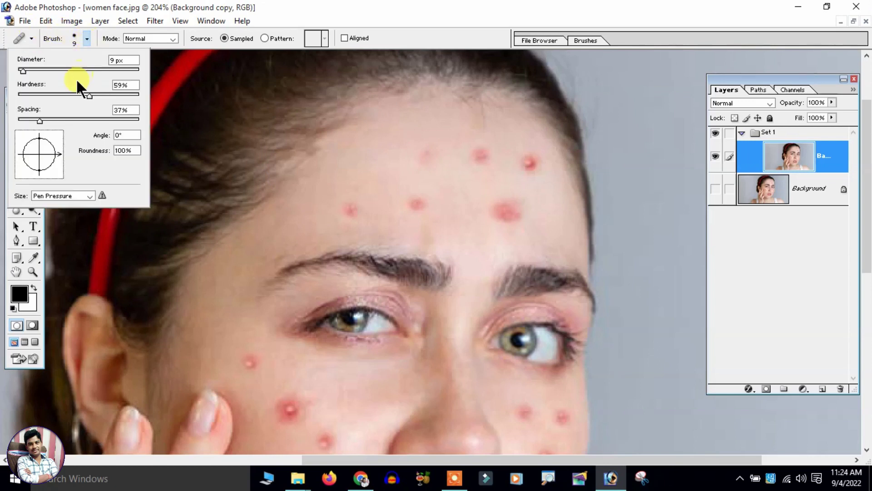
drag(93, 91, 90, 92)
drag(41, 120, 135, 128)
click(418, 152)
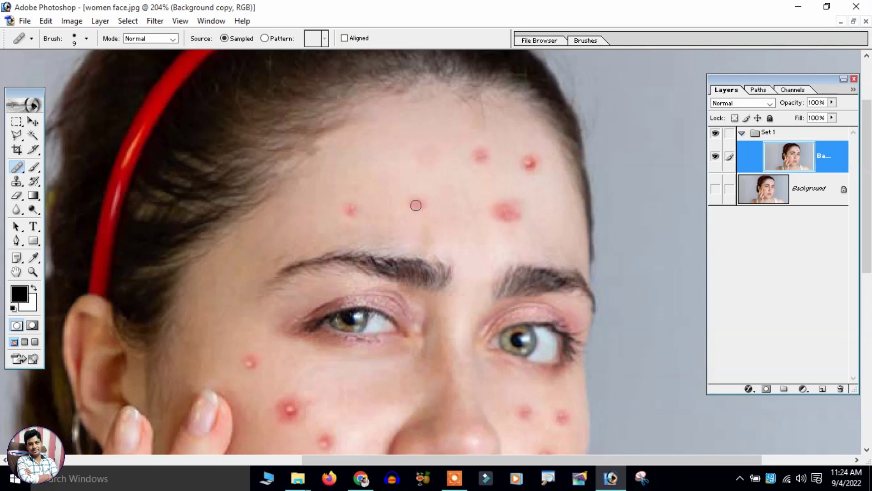
key(ctrl+z)
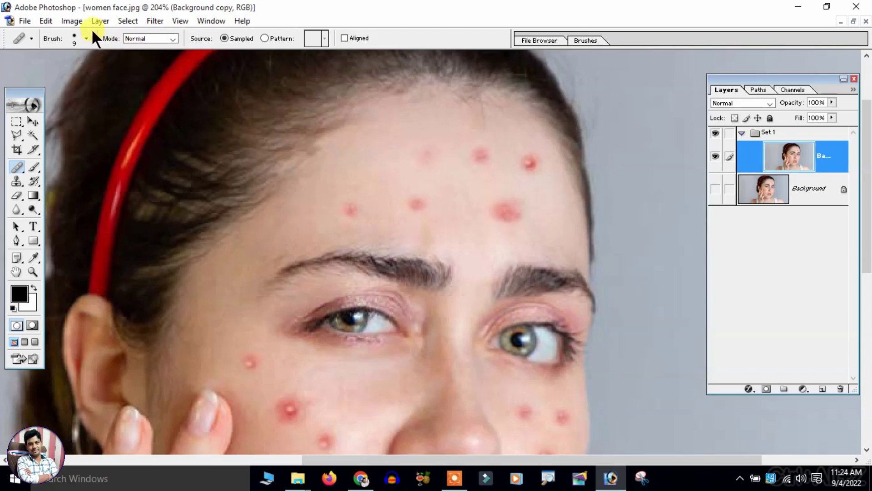
Set the Healing Brush to 20 px diameter, 48% hardness and 20% spacing
click(86, 38)
drag(60, 119, 41, 119)
drag(90, 95, 78, 99)
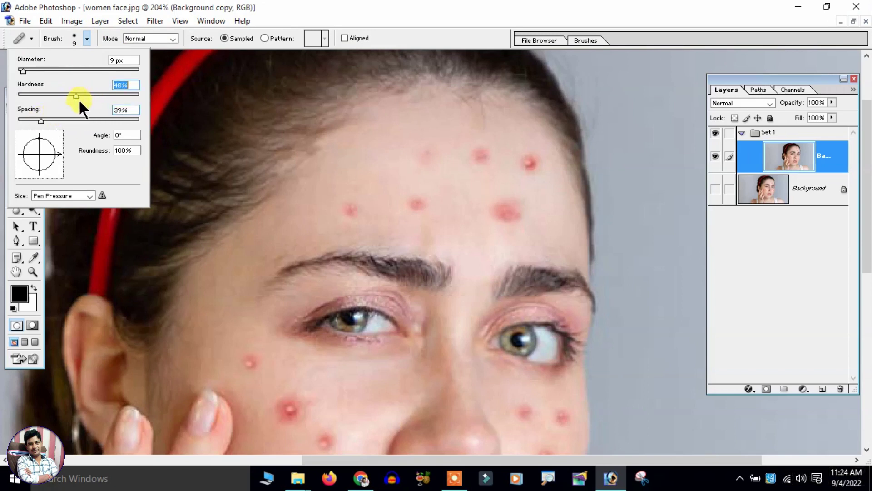
click(34, 119)
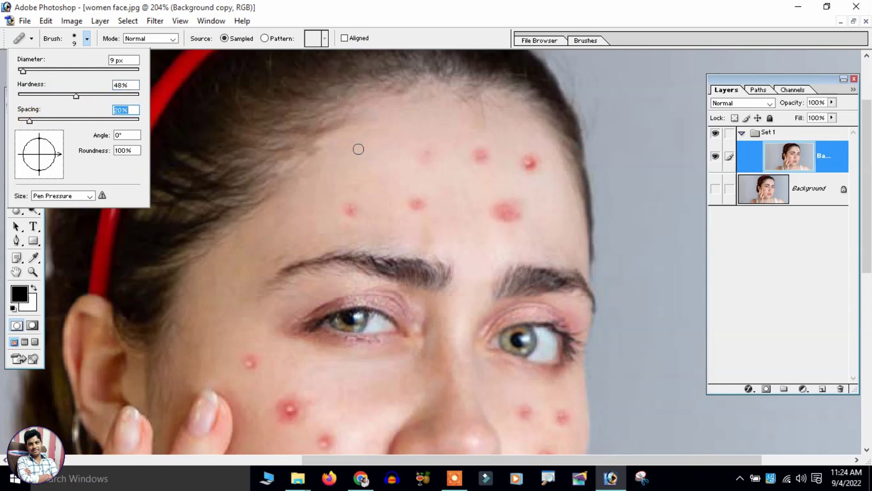
drag(29, 69, 34, 71)
key(BackSpace)
key(Return)
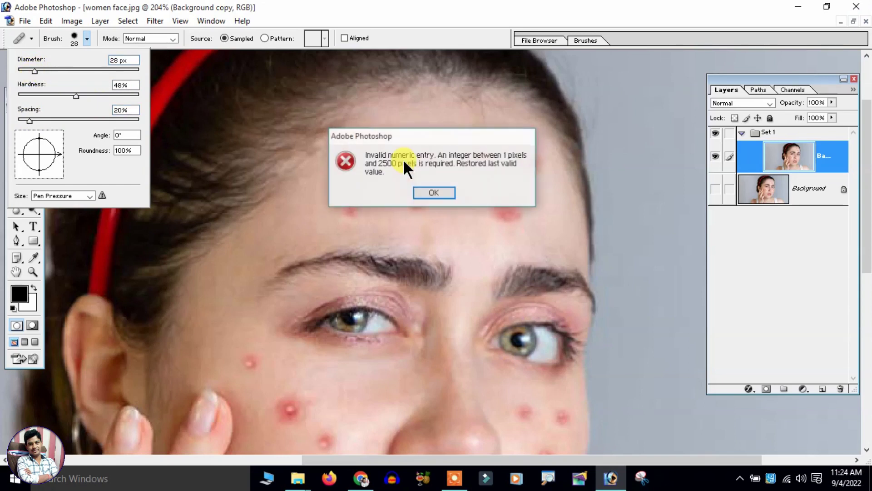
click(427, 192)
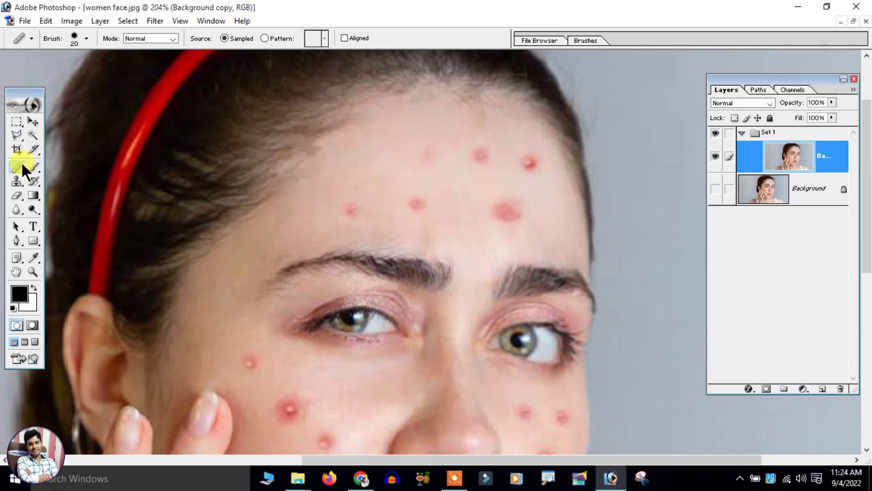
Sample clean forehead skin and heal the five remaining forehead pimples
alt+click(395, 155)
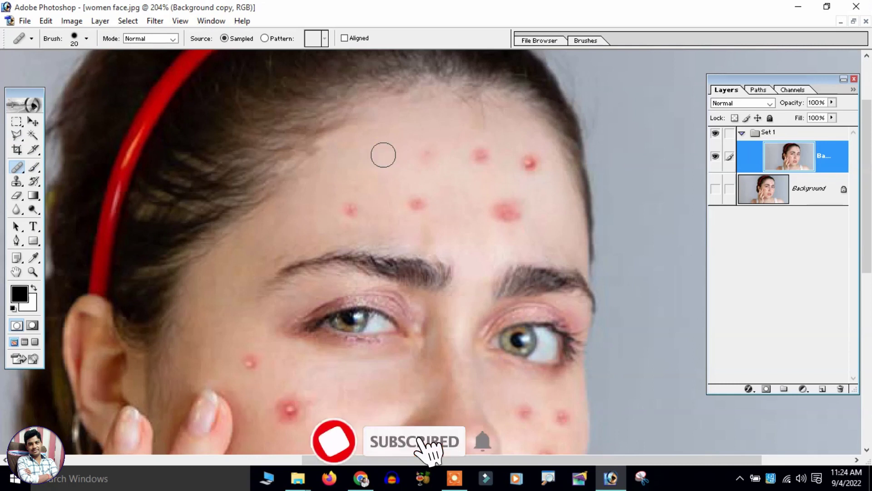
alt+click(383, 155)
alt+click(368, 97)
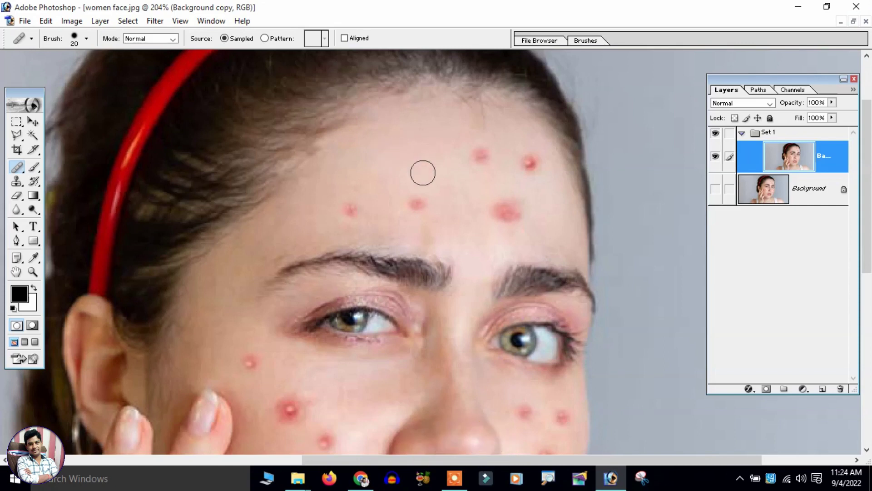
click(474, 157)
click(527, 161)
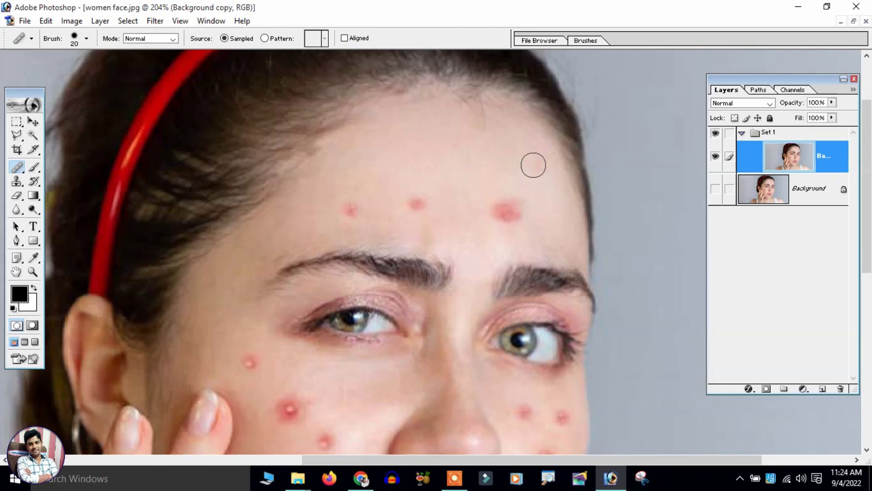
alt+click(483, 173)
click(498, 215)
click(517, 212)
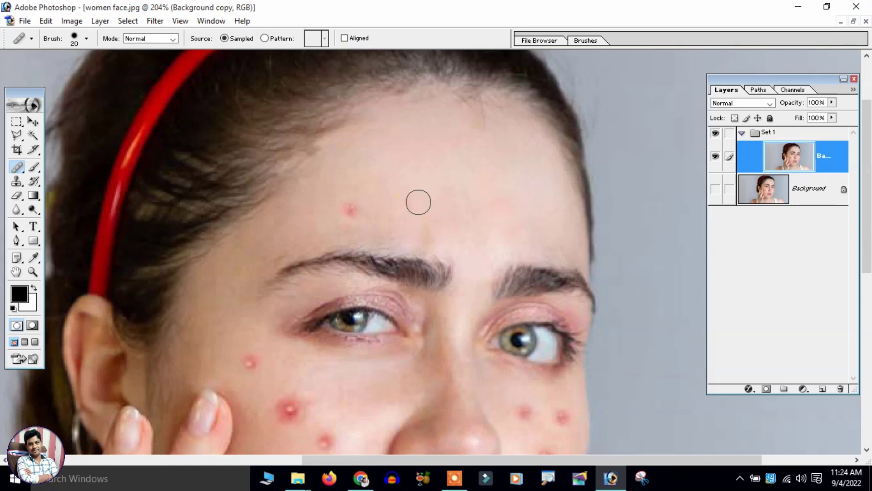
click(351, 209)
scroll(298, 275, down, 3)
Sample nearby clean skin and heal the pimples on the left cheek
alt+click(313, 262)
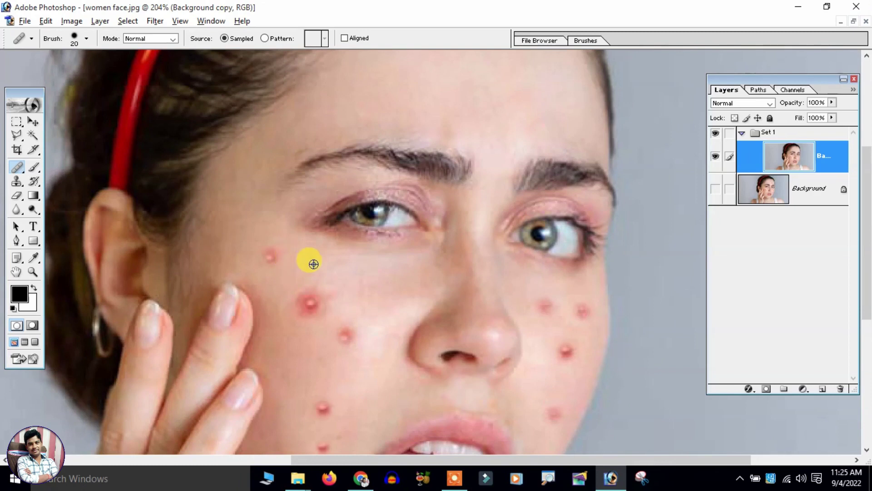
click(272, 258)
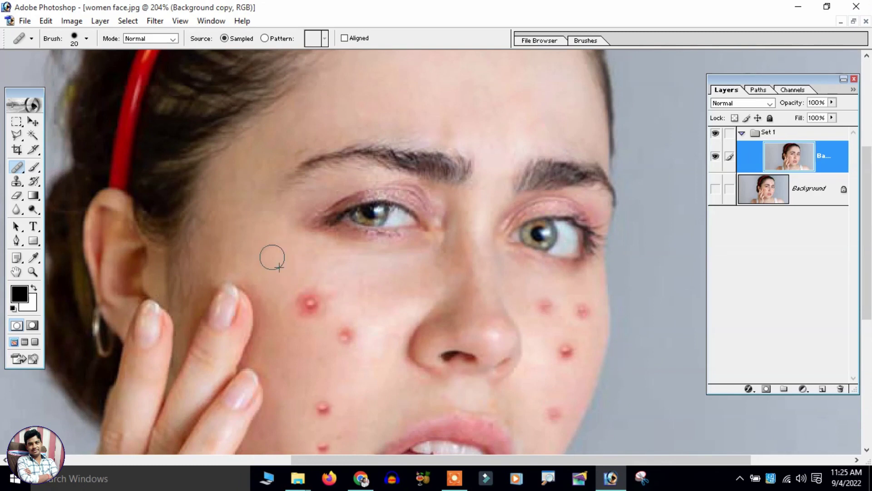
scroll(335, 246, down, 1)
alt+click(304, 251)
click(302, 280)
alt+click(312, 258)
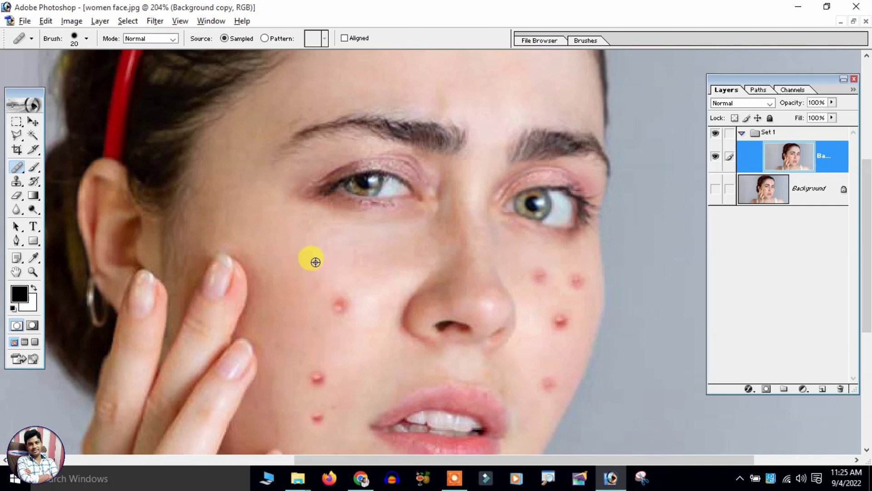
scroll(346, 274, down, 1)
click(329, 262)
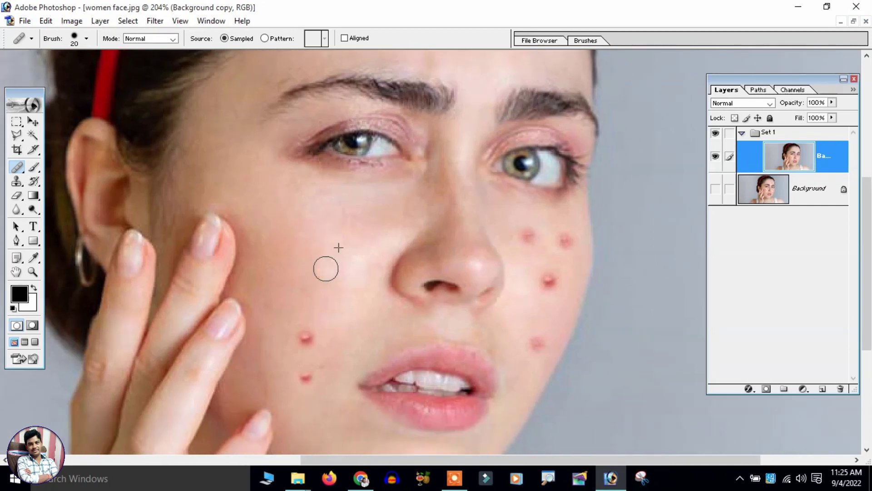
Heal the cheek pimples beside the mouth and the spot below the mouth corner
scroll(326, 269, down, 2)
click(307, 268)
scroll(318, 254, down, 1)
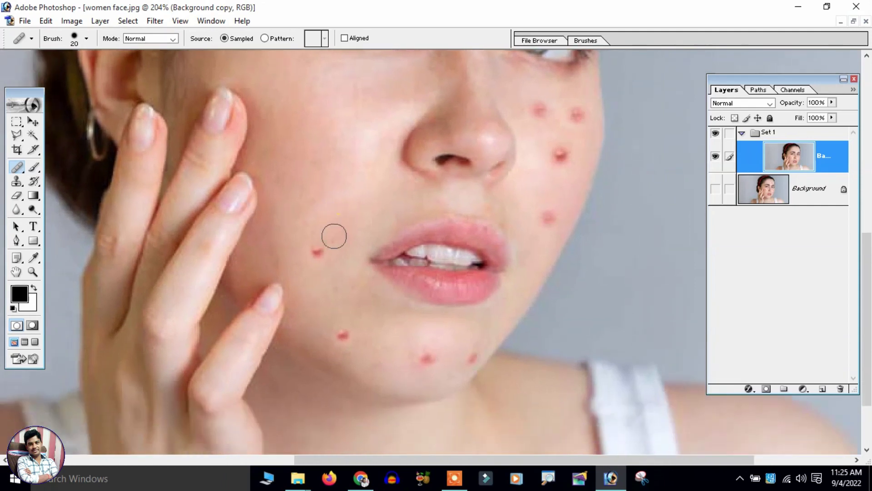
click(319, 251)
scroll(327, 284, down, 1)
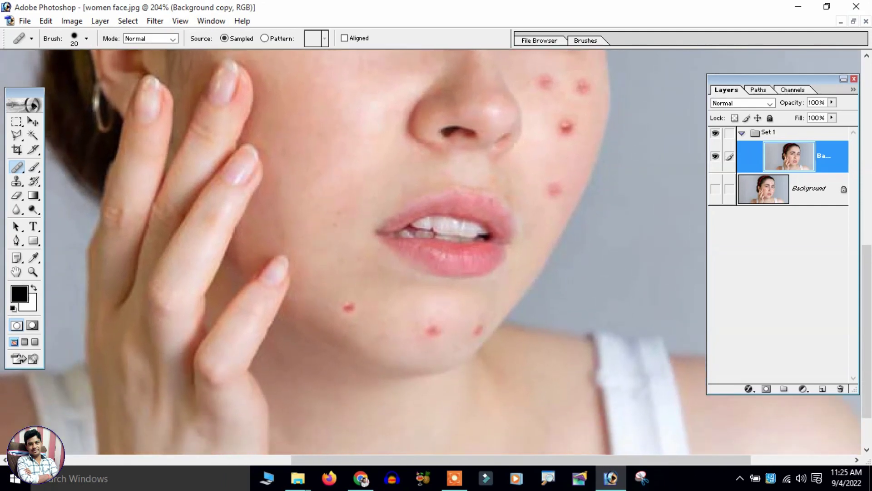
scroll(340, 218, down, 2)
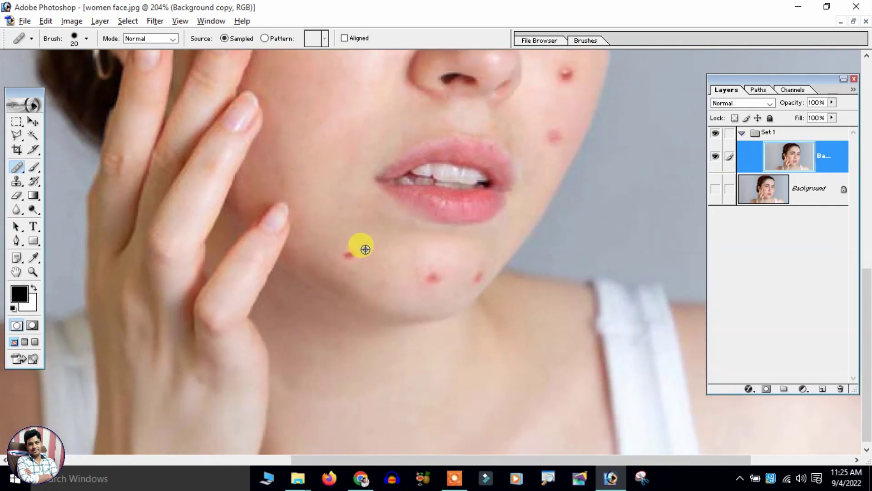
click(352, 255)
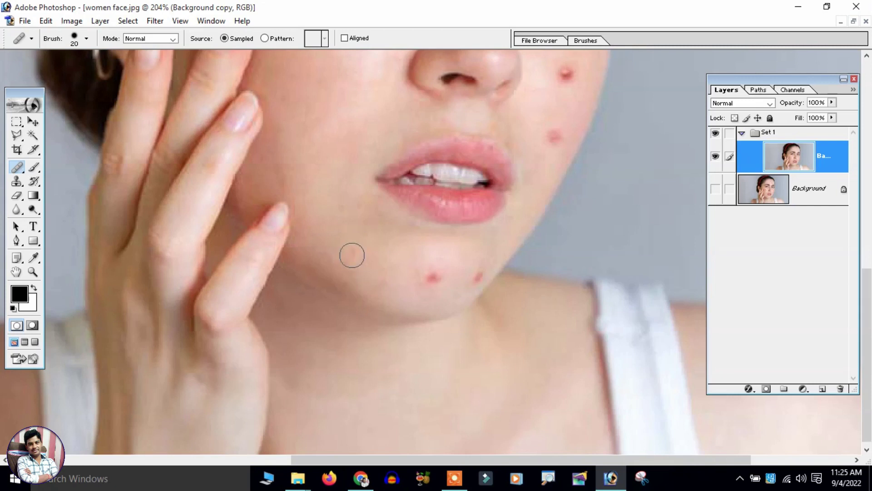
Sample clean chin skin and heal the three chin pimples
scroll(350, 185, right, 2)
alt+click(360, 253)
click(384, 269)
alt+click(408, 282)
click(429, 269)
Heal the three remaining blemishes on the right cheek
scroll(370, 259, up, 3)
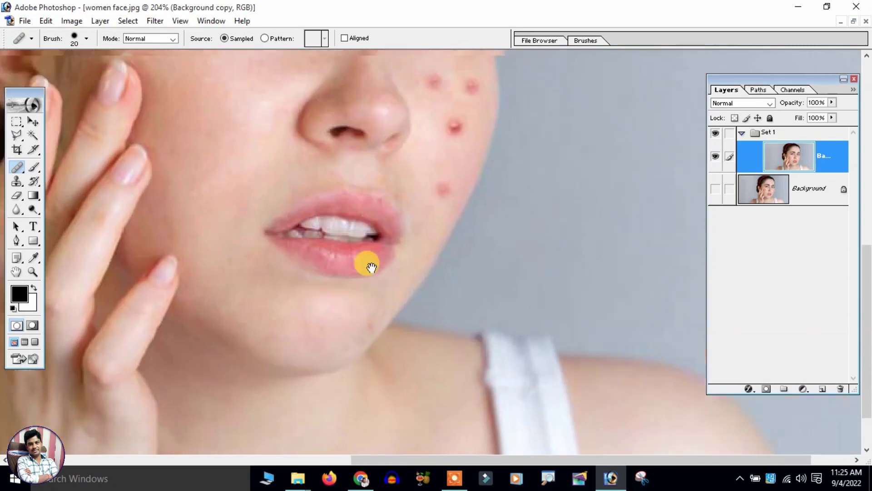
scroll(370, 258, right, 4)
scroll(390, 209, up, 3)
scroll(372, 232, right, 1)
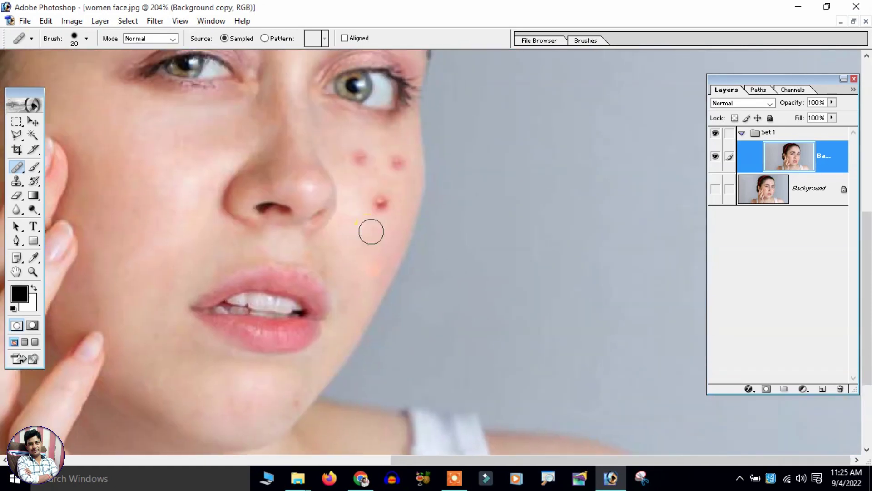
click(378, 204)
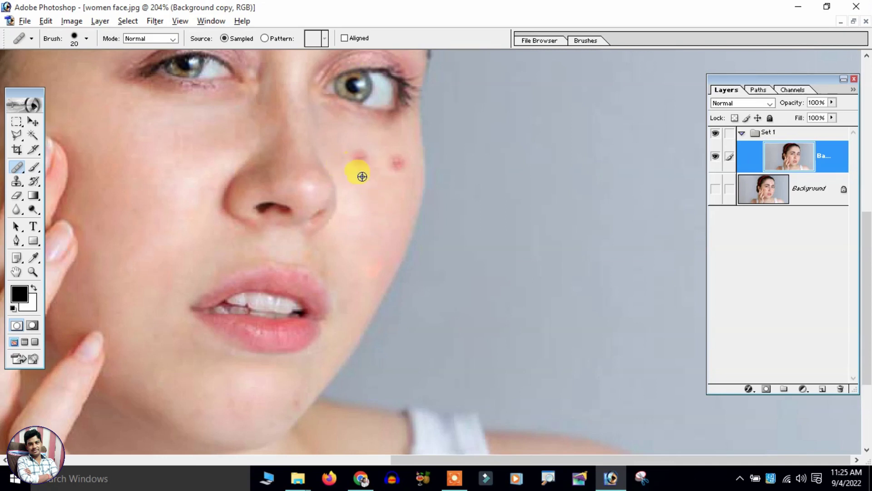
click(358, 159)
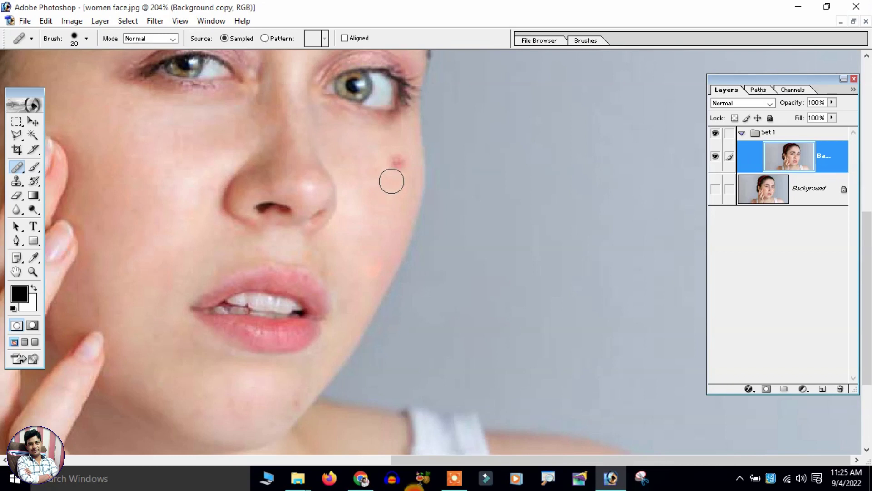
click(394, 165)
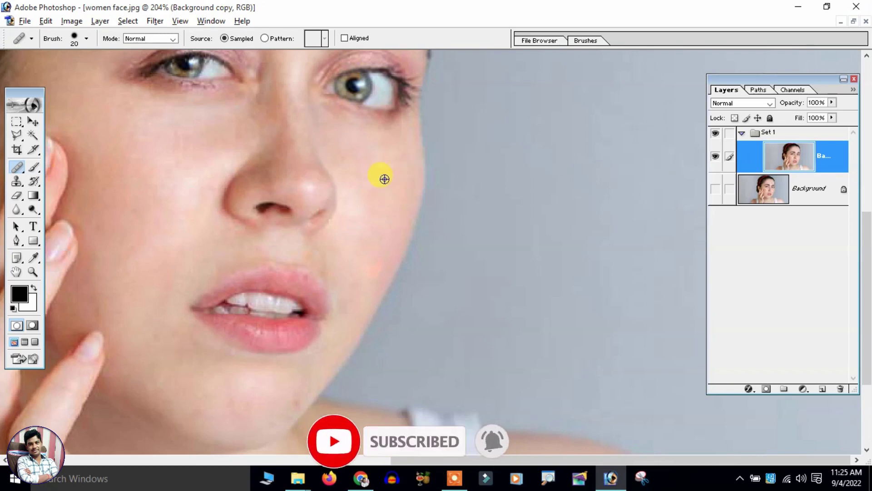
Zoom out, collapse Set 1, and toggle its visibility for a first before/after check
scroll(377, 154, down, 2)
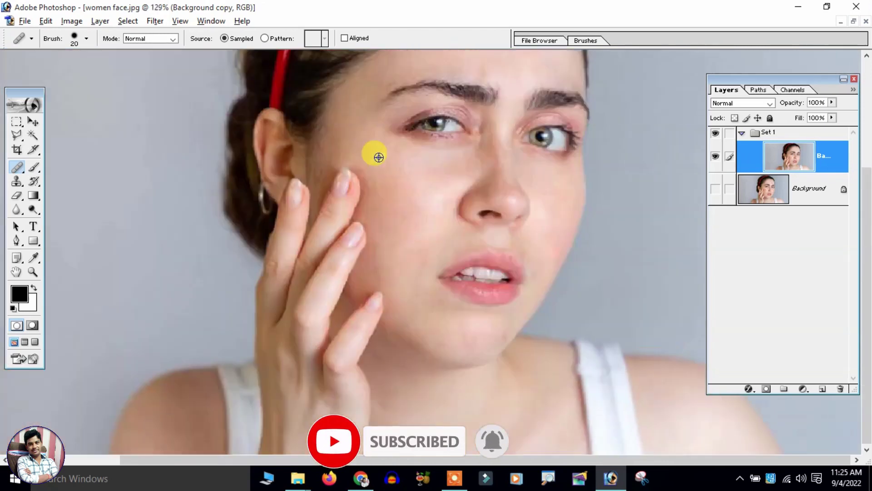
scroll(416, 142, down, 3)
scroll(416, 146, up, 1)
scroll(421, 152, up, 1)
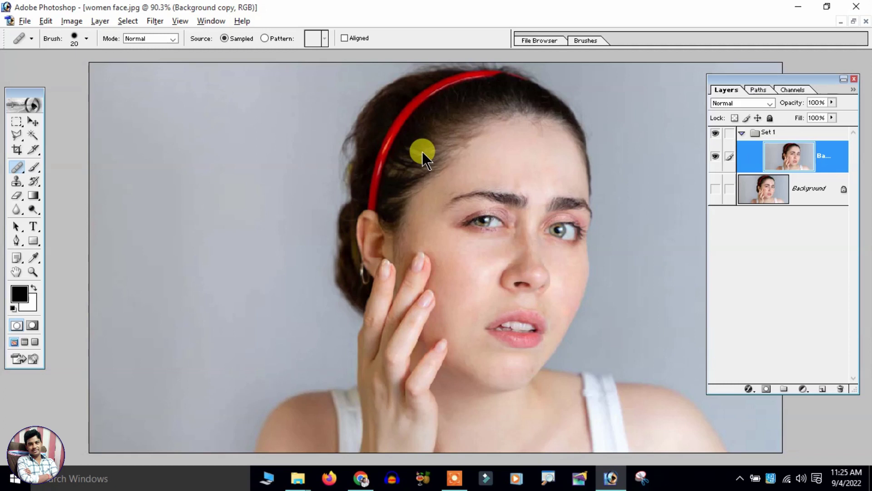
click(741, 133)
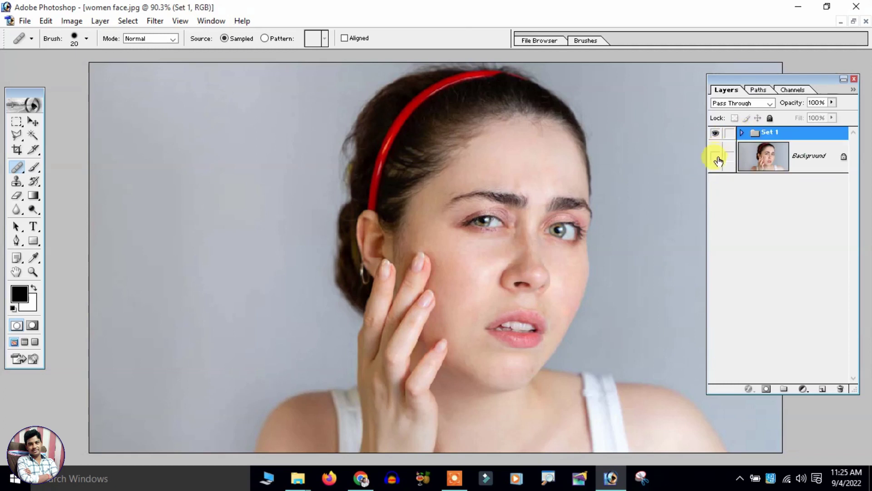
click(715, 134)
click(715, 134)
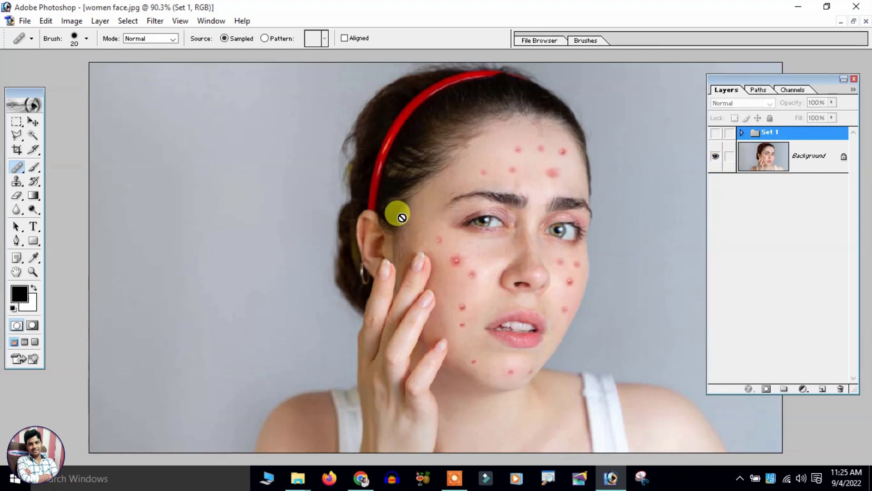
Zoom in on the face and toggle Set 1 repeatedly, leaving it hidden
key(ctrl+plus)
drag(399, 214, 302, 171)
scroll(457, 234, down, 1)
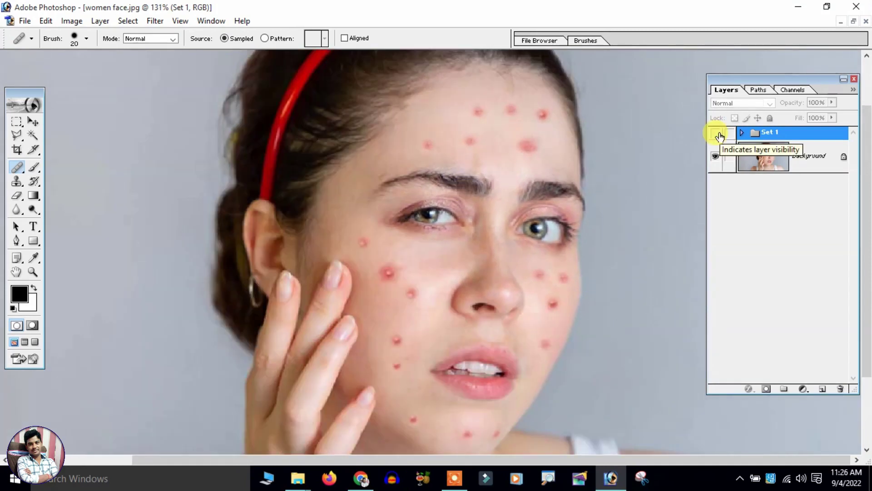
click(716, 132)
click(718, 134)
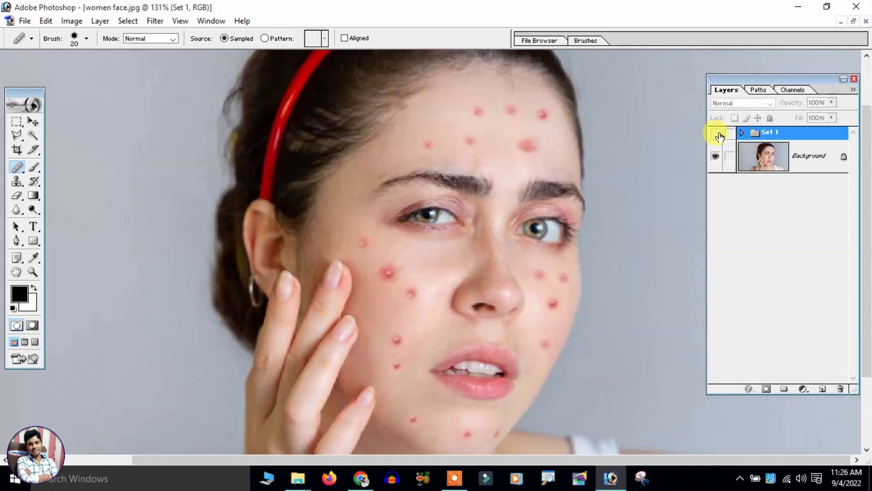
click(717, 133)
click(718, 133)
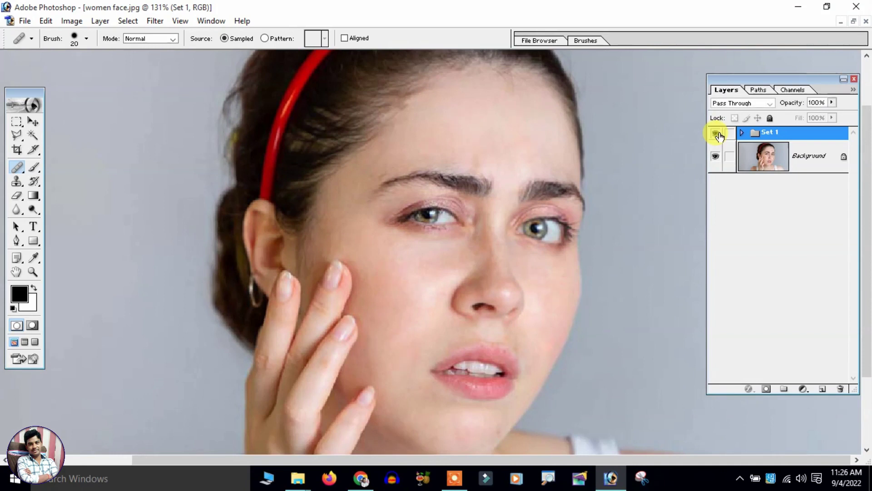
click(718, 134)
click(717, 134)
click(718, 133)
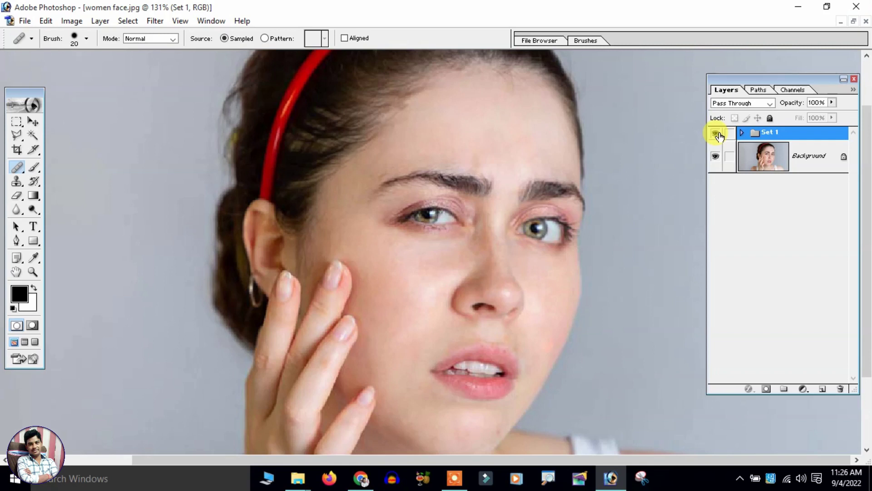
click(718, 133)
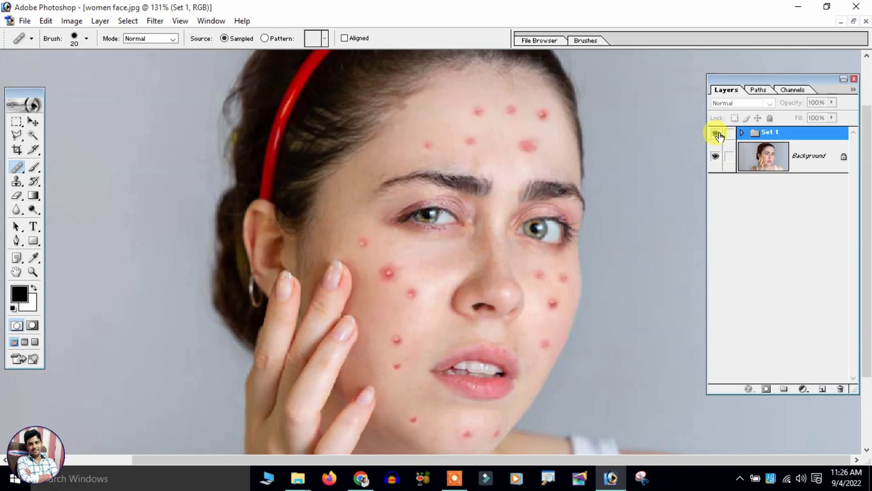